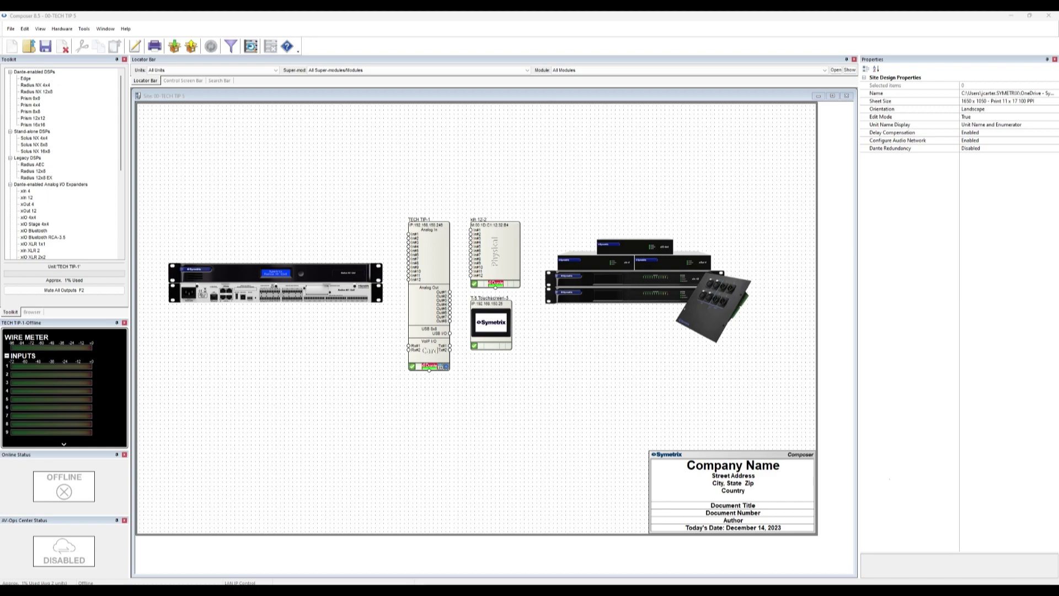
# Open the File menu in the 00-TECH TIP 5 site design.
pyautogui.click(11, 29)
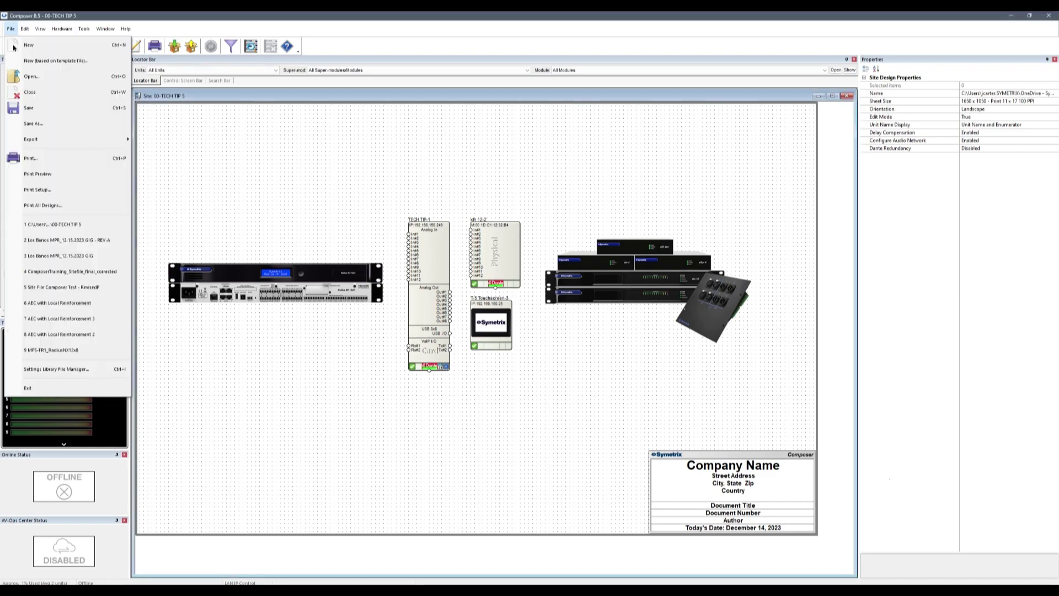
# Save a copy of the design to the Desktop as '00-TECH TIP 5 - backup'.
pyautogui.click(33, 123)
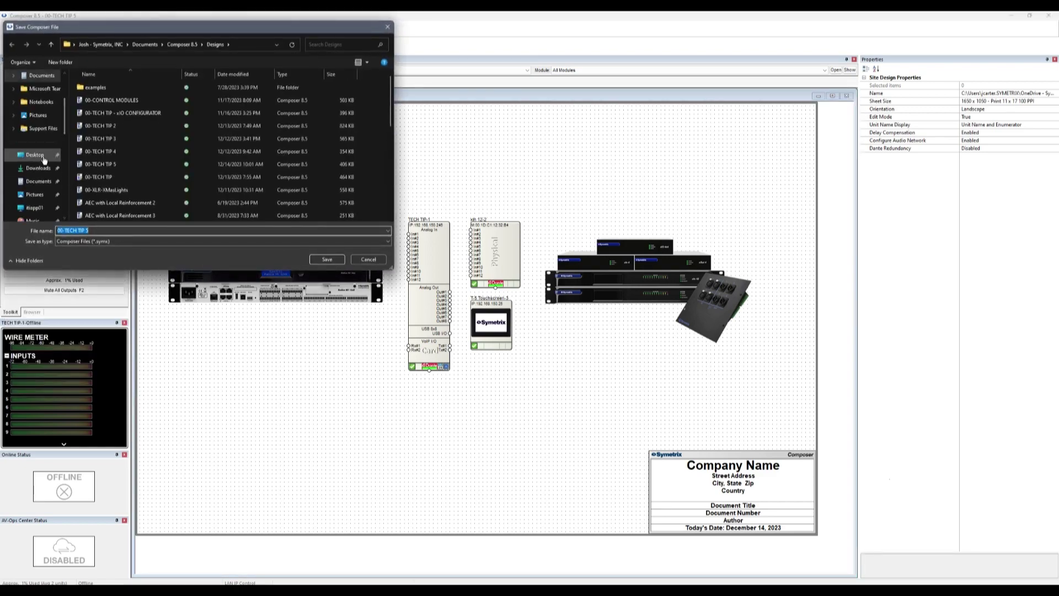
pyautogui.click(35, 155)
pyautogui.click(128, 230)
pyautogui.write('- b')
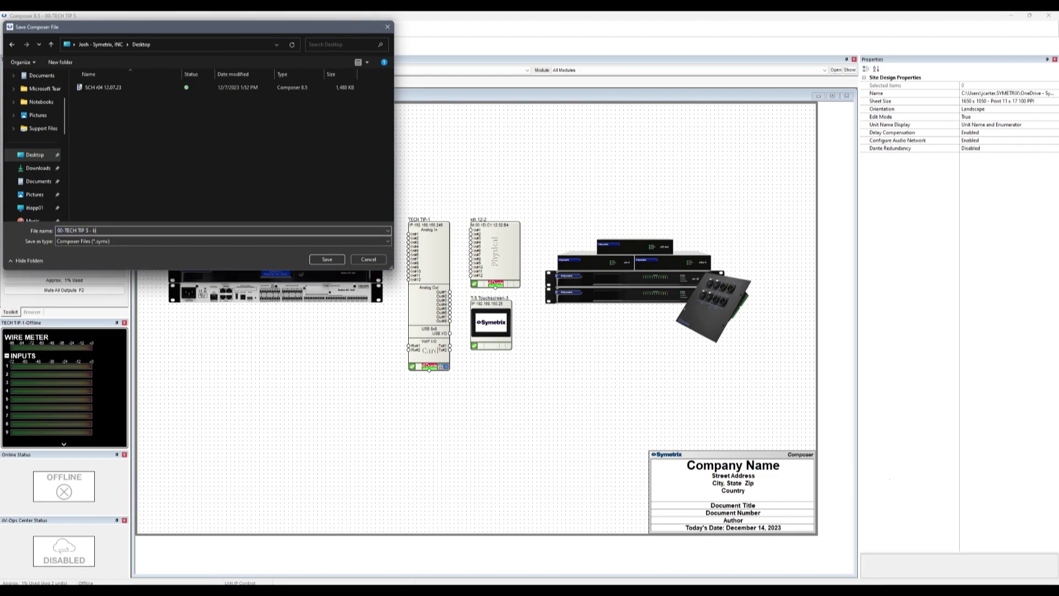
pyautogui.write('ackup')
pyautogui.press('Return')
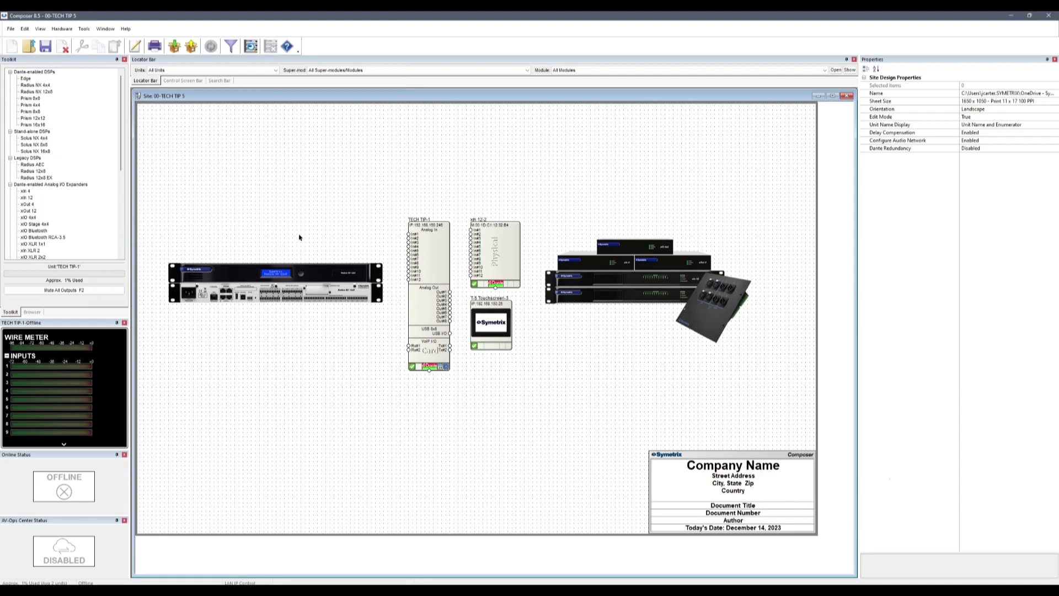
pyautogui.click(224, 301)
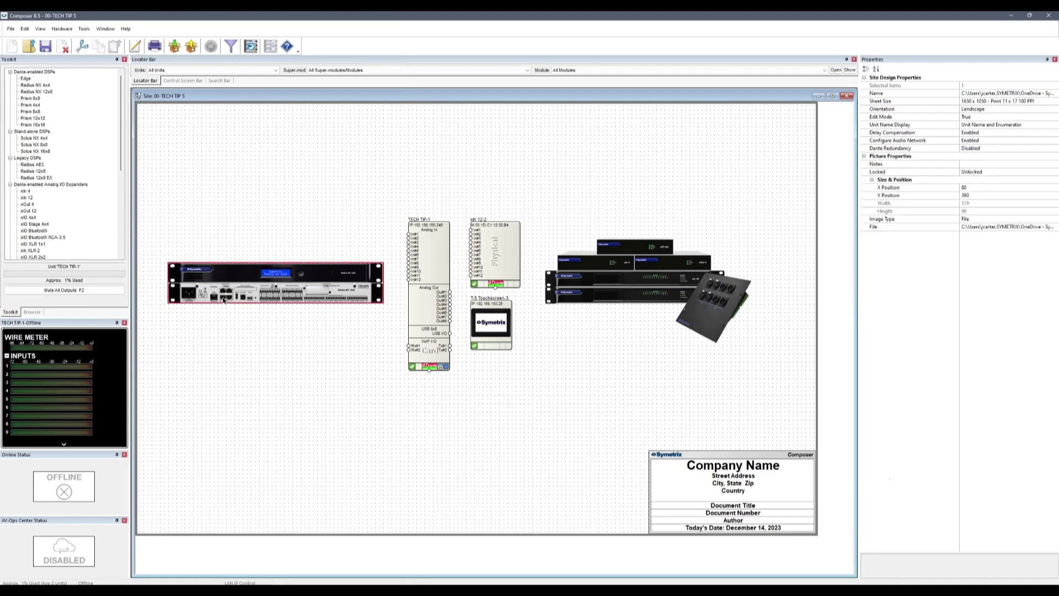
pyautogui.click(651, 281)
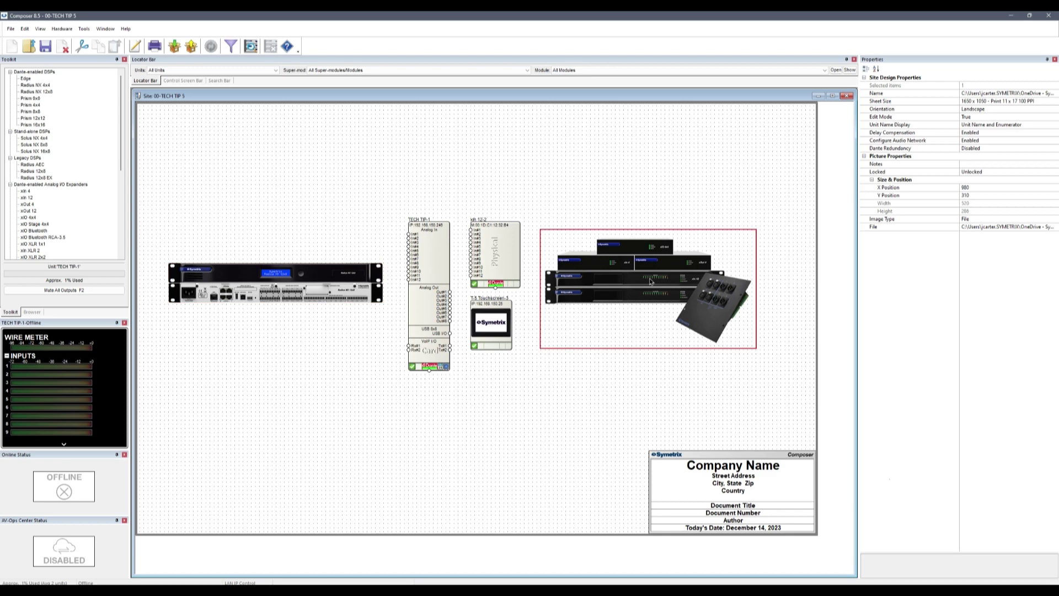
pyautogui.click(460, 190)
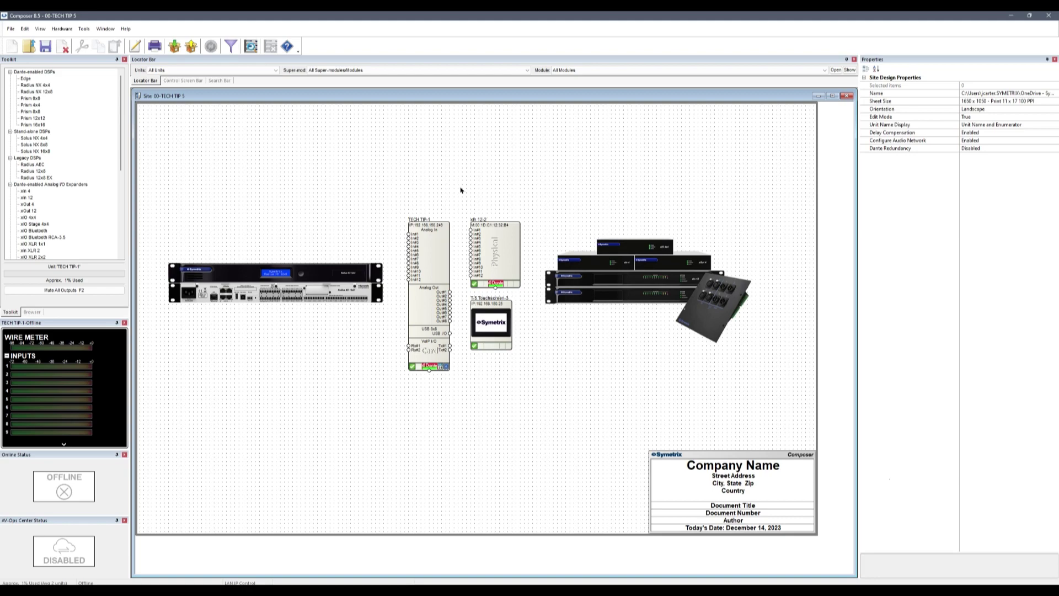
# Open Windows Defender Firewall from search, confirm it stays off for private and public networks.
pyautogui.press('super')
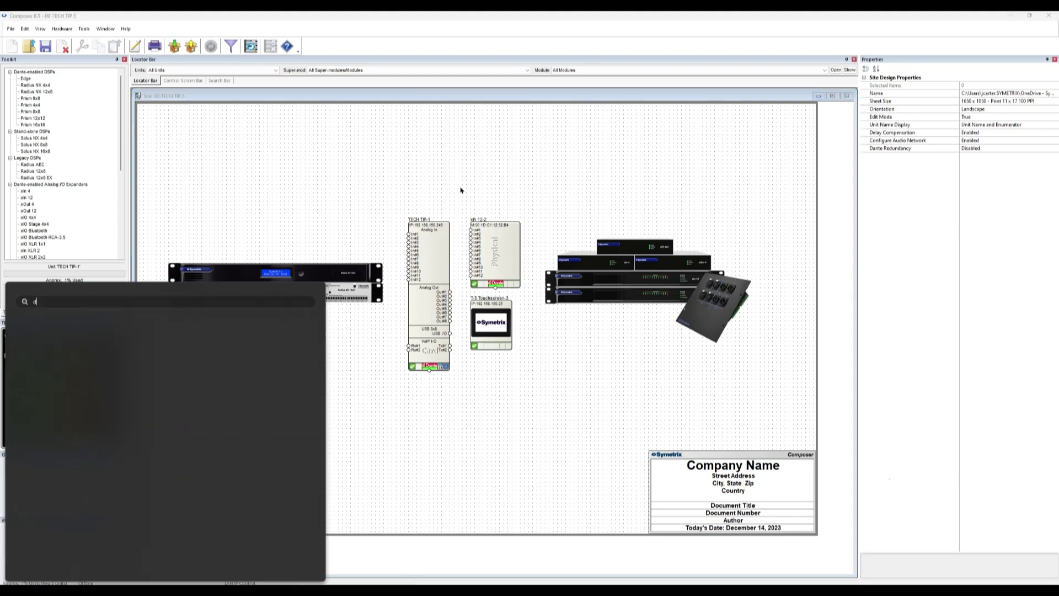
pyautogui.write('firewall')
pyautogui.press('Return')
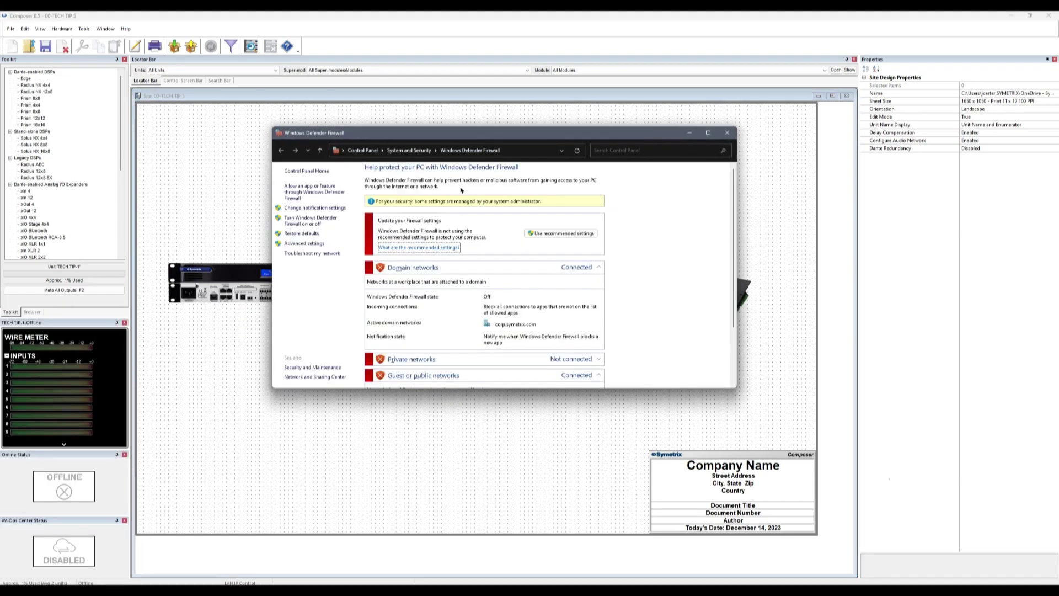
pyautogui.click(311, 220)
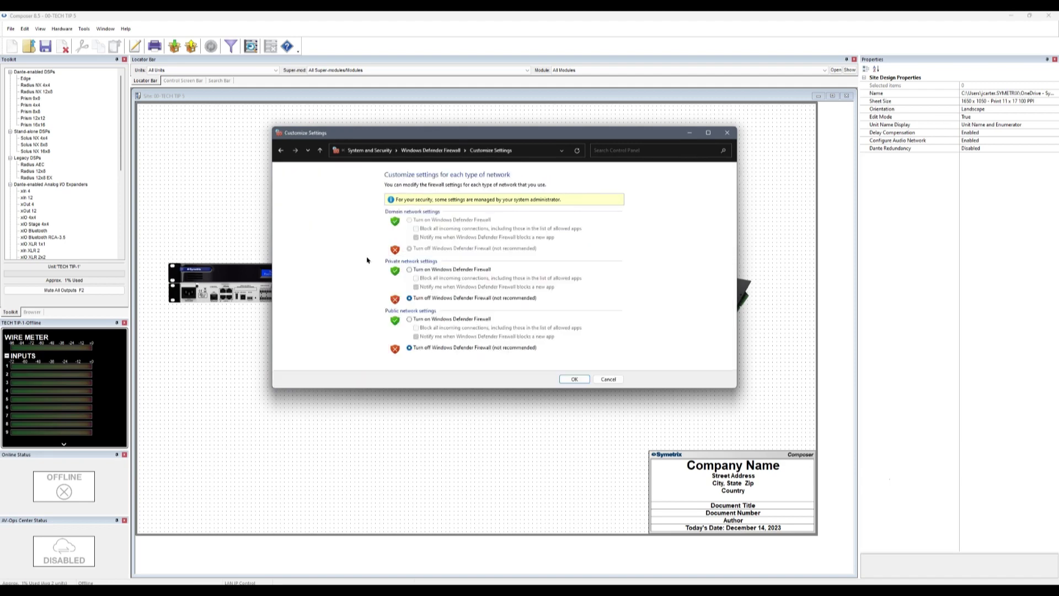
pyautogui.click(564, 379)
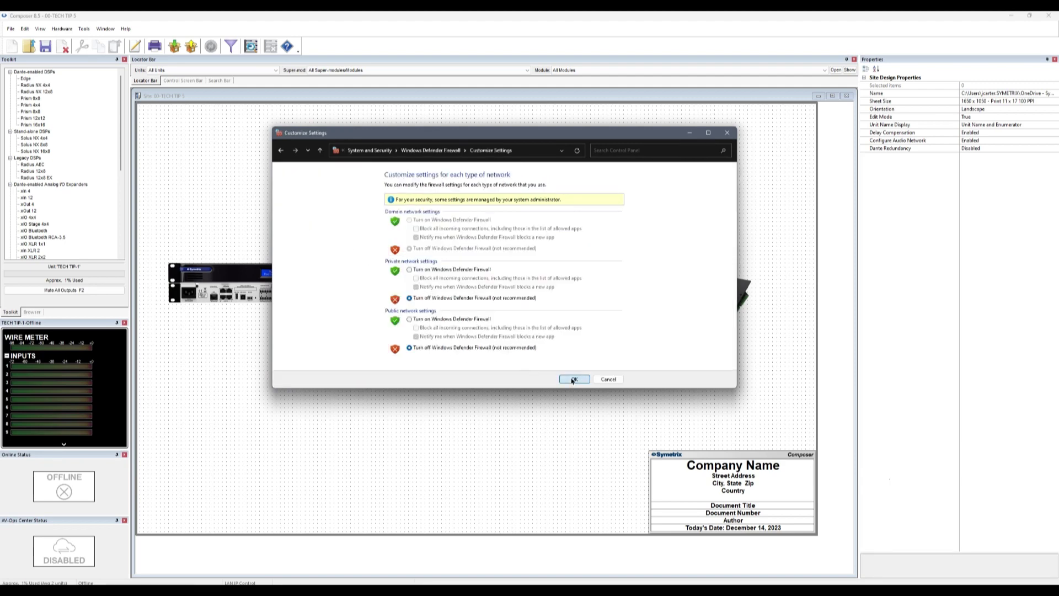
pyautogui.click(727, 133)
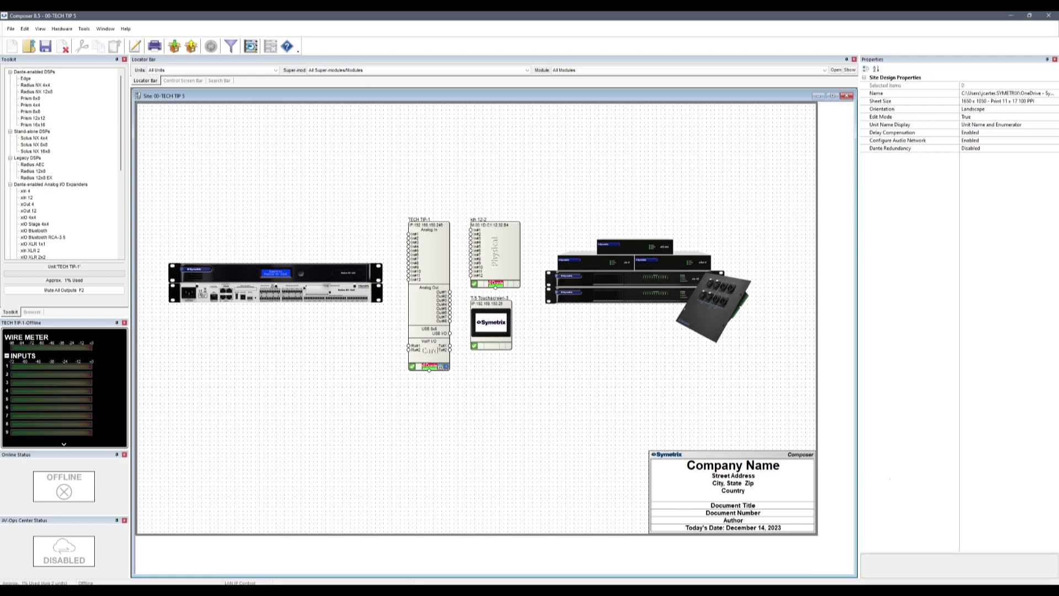
# In the browser, open the Symetrix Composer downloads page and expand 'Important! Upgrade Path Best Practices'.
pyautogui.hotkey('alt', 'Tab')
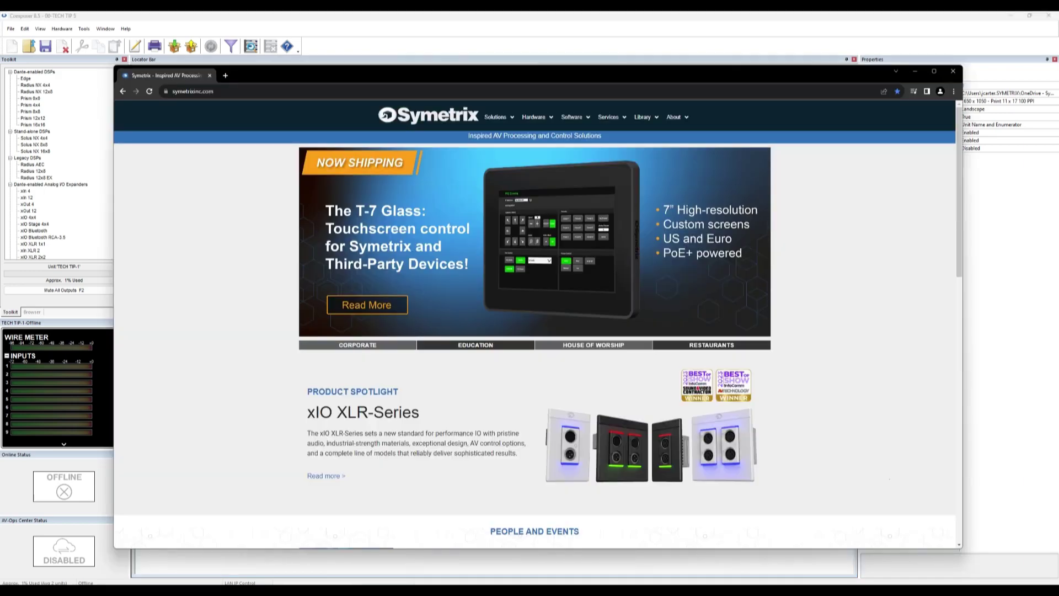
pyautogui.moveTo(573, 117)
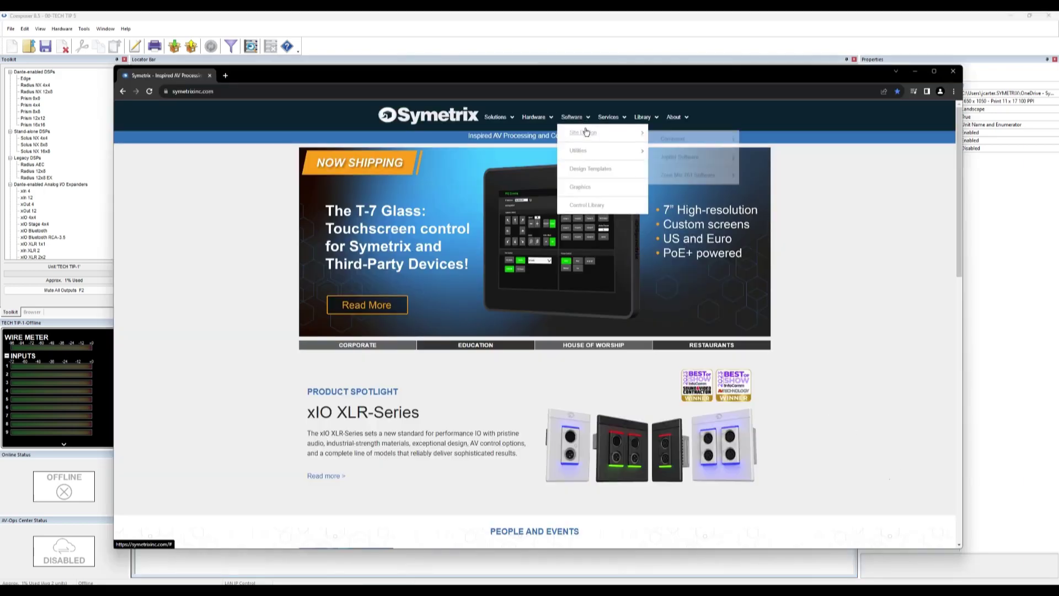
pyautogui.moveTo(673, 132)
pyautogui.click(764, 135)
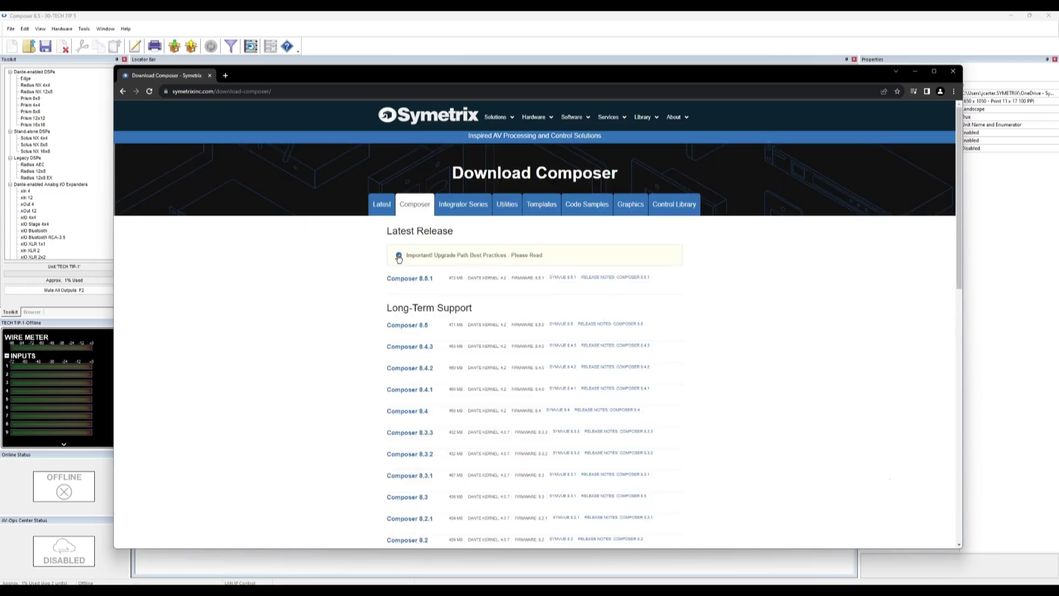
pyautogui.click(399, 257)
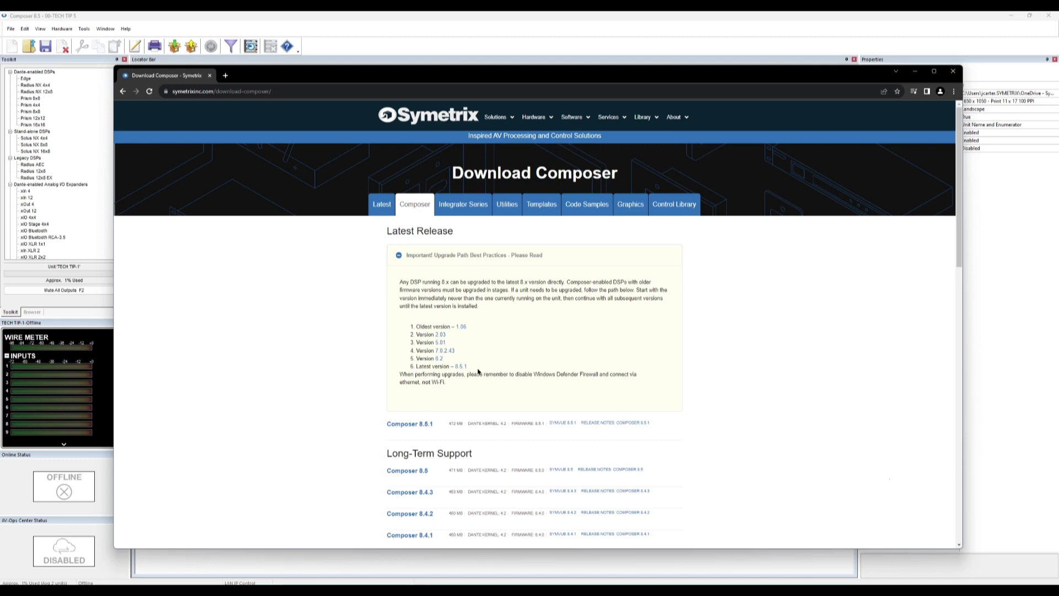
# Open Unit Properties for the TECH TIP-1 Radius NX 12x8 unit to see firmware 8.5.1.33.
pyautogui.click(638, 48)
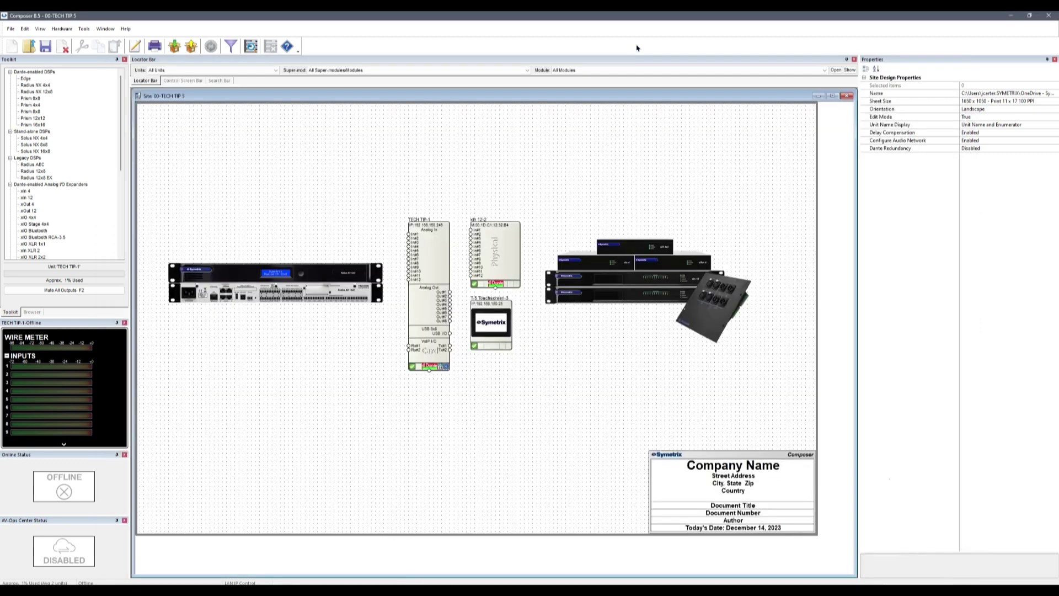
pyautogui.rightClick(440, 232)
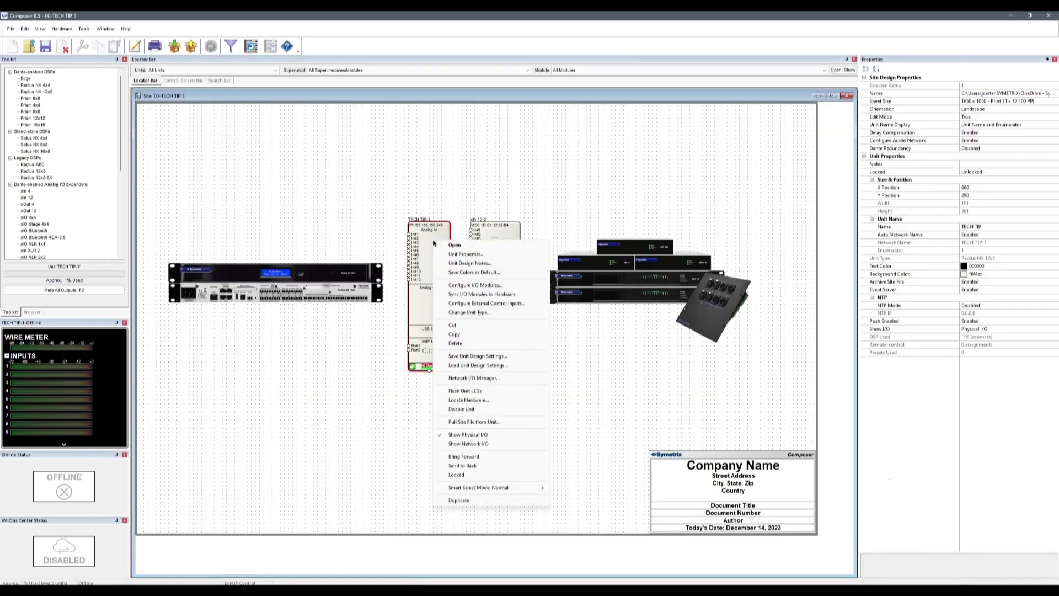
pyautogui.click(464, 256)
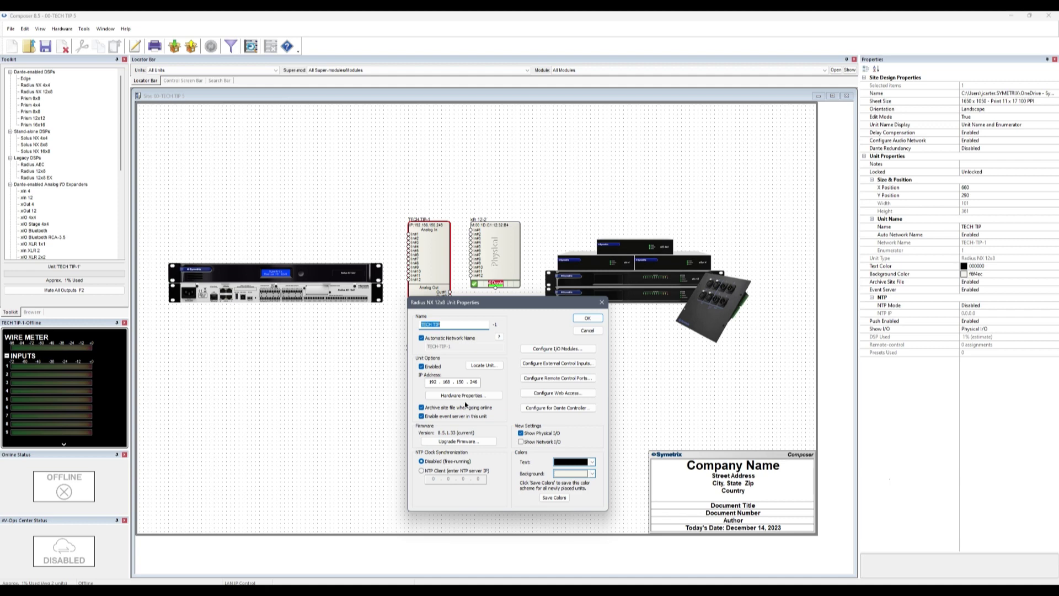
# Unlock Upgrade Firmware with the administrator password and browse for a microprocessor firmware file.
pyautogui.click(478, 441)
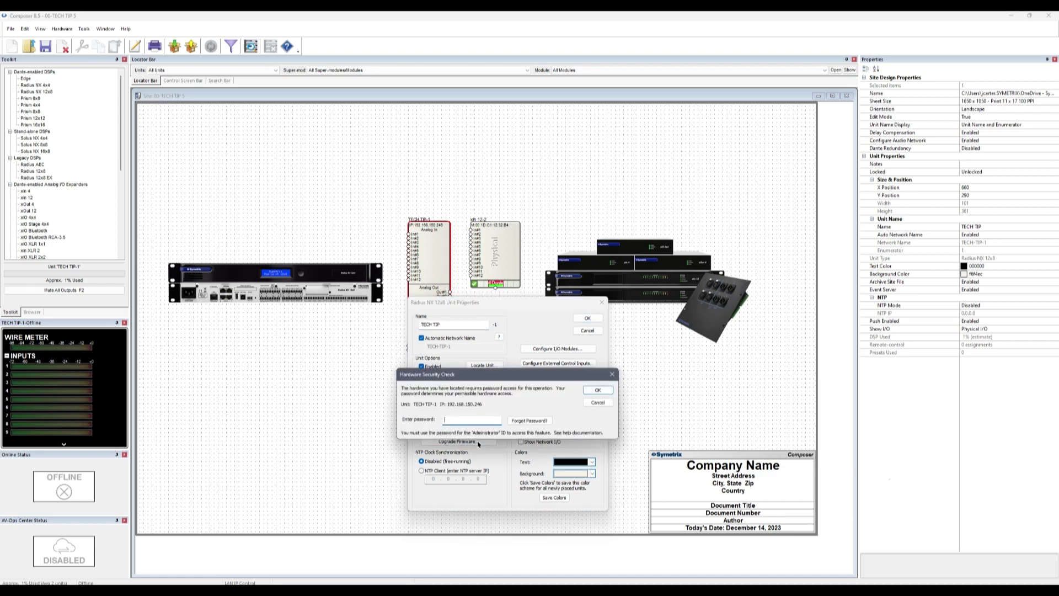
pyautogui.write('********')
pyautogui.press('Return')
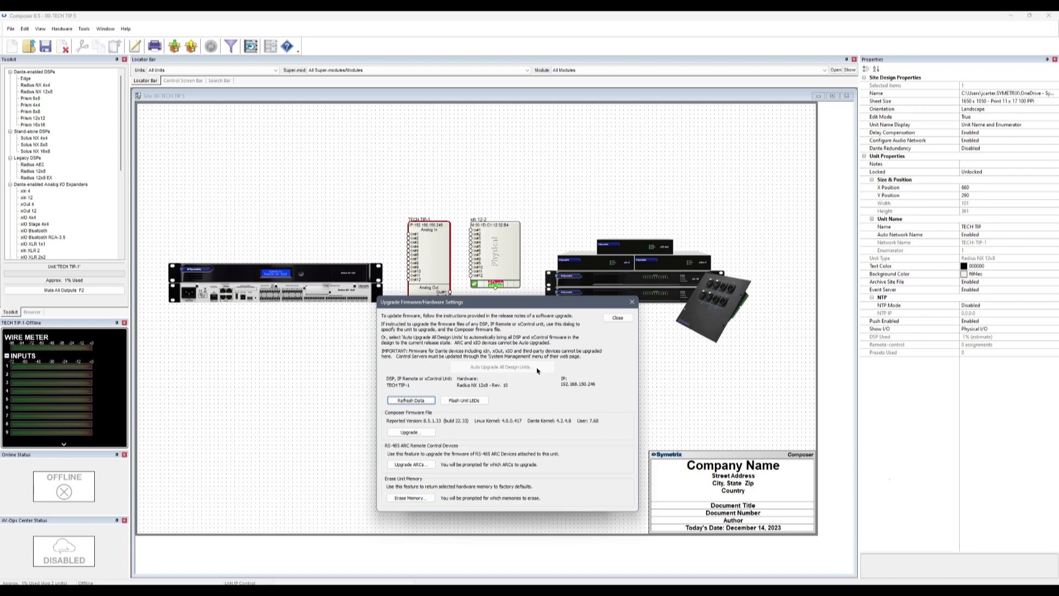
pyautogui.click(427, 432)
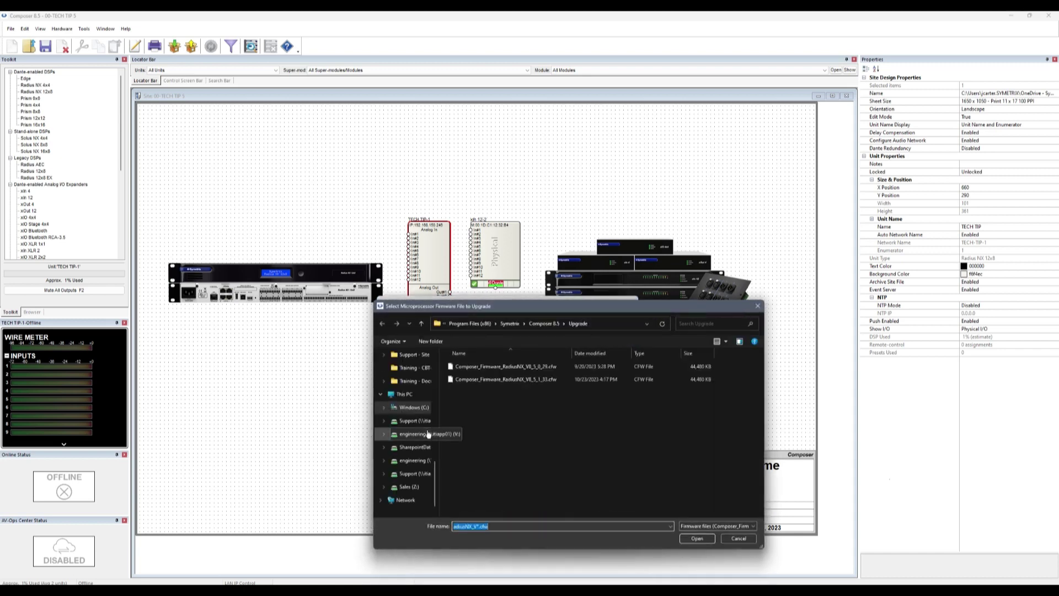
# Pick Composer_Firmware_RadiusNX_V8_5_1_33.cfw from the Upgrade folder and open it.
pyautogui.click(529, 366)
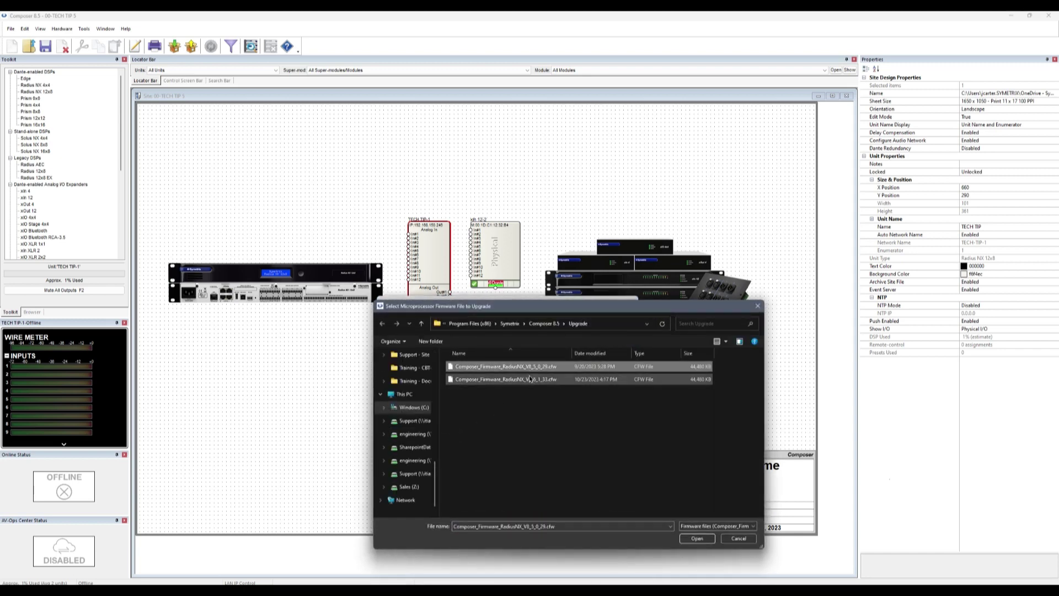
pyautogui.click(529, 379)
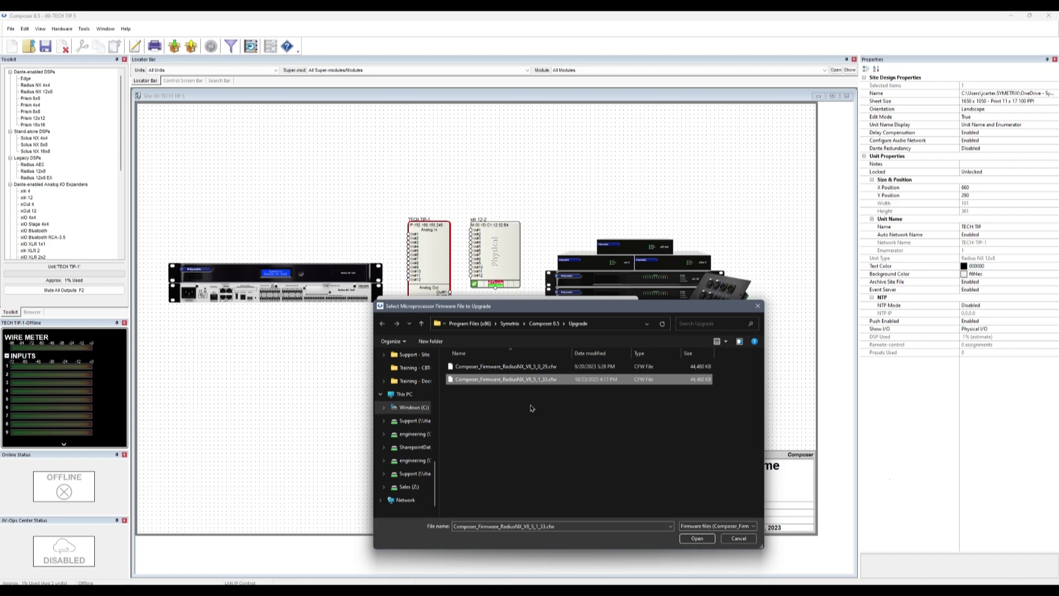
pyautogui.click(696, 538)
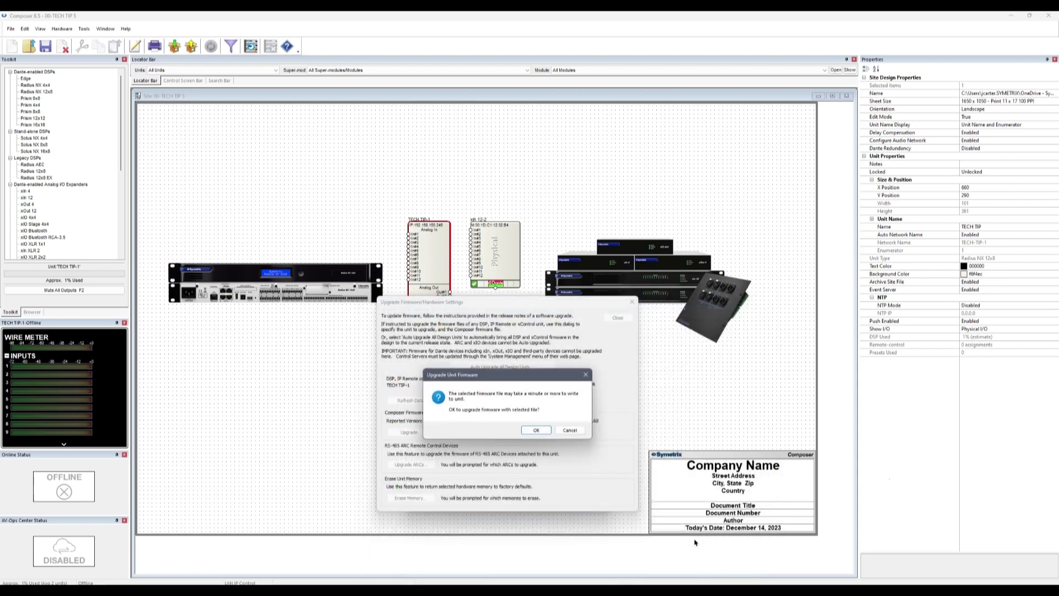
# Confirm flashing the Radius NX and acknowledge that firmware 8.5.1.33 is now running.
pyautogui.click(536, 431)
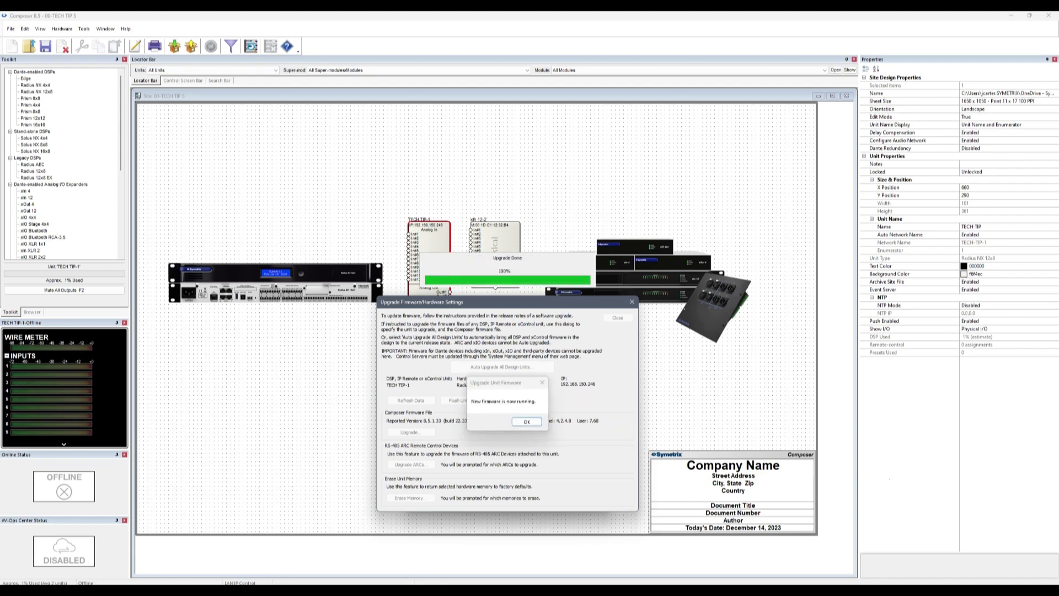
pyautogui.click(525, 422)
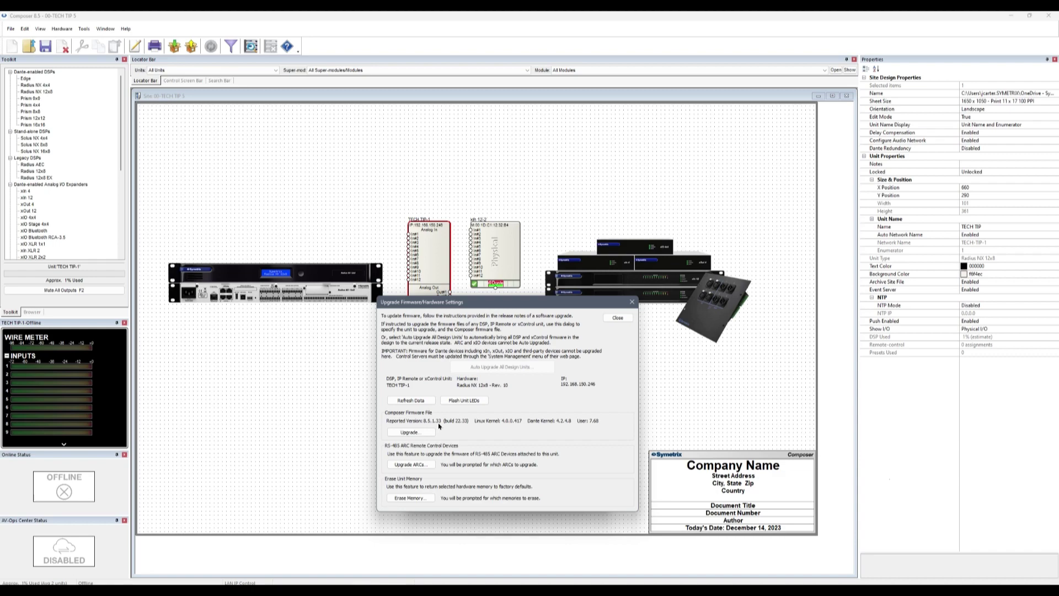
# Close the Upgrade Firmware dialog and the Radius NX Unit Properties window.
pyautogui.click(617, 317)
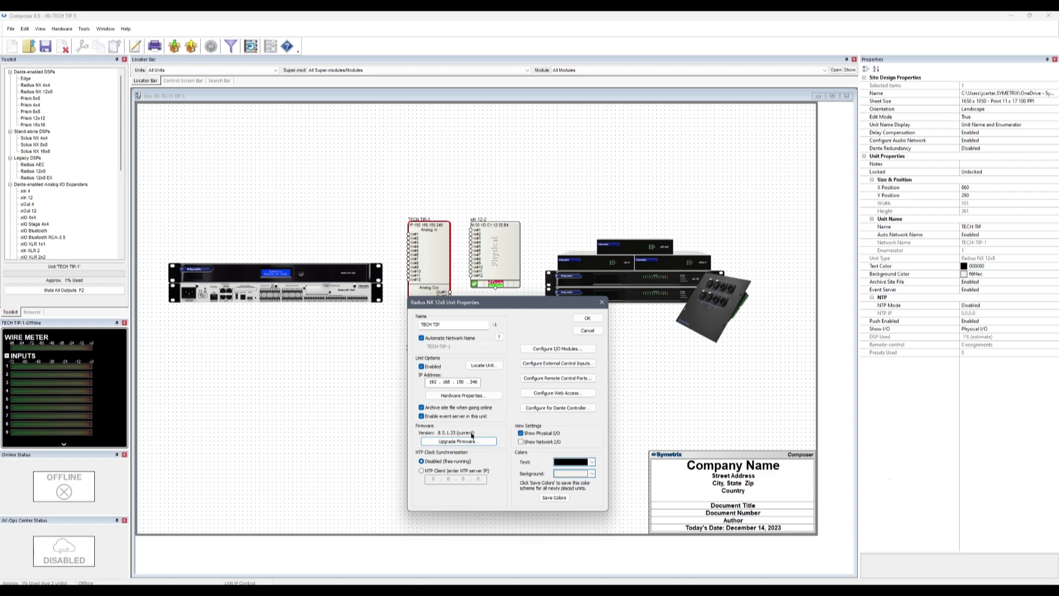
pyautogui.moveTo(503, 307); pyautogui.dragTo(478, 205)
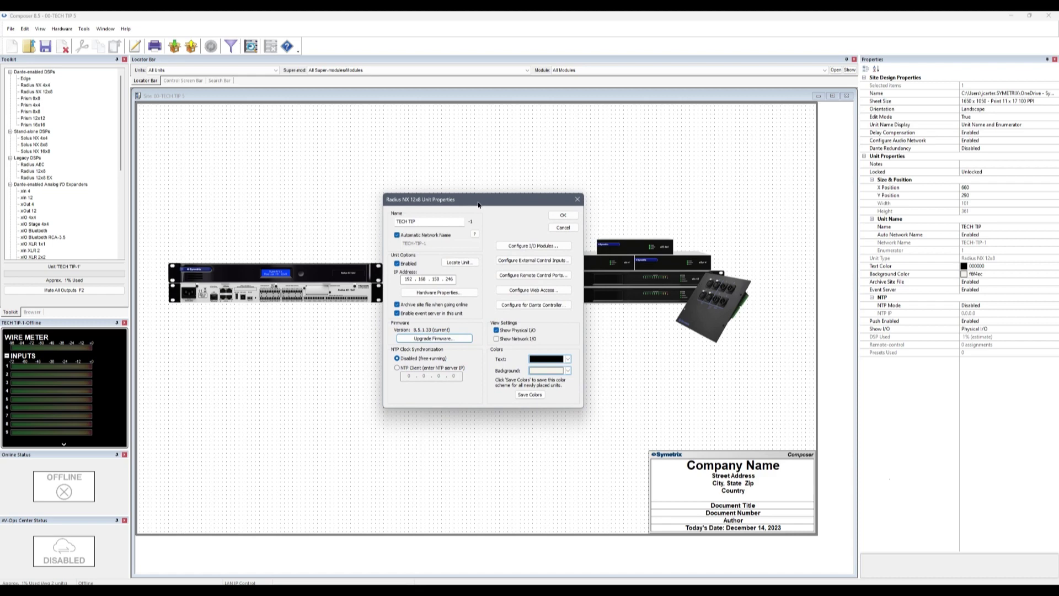
pyautogui.click(577, 199)
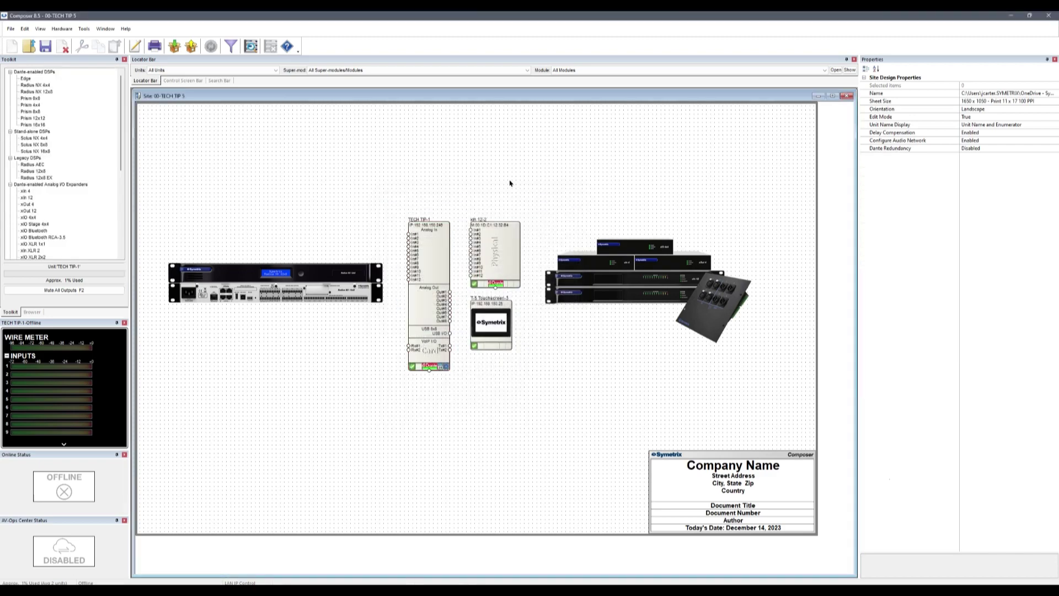
# Open the xIn 12-2 unit's properties and its firmware upgrade window.
pyautogui.rightClick(498, 247)
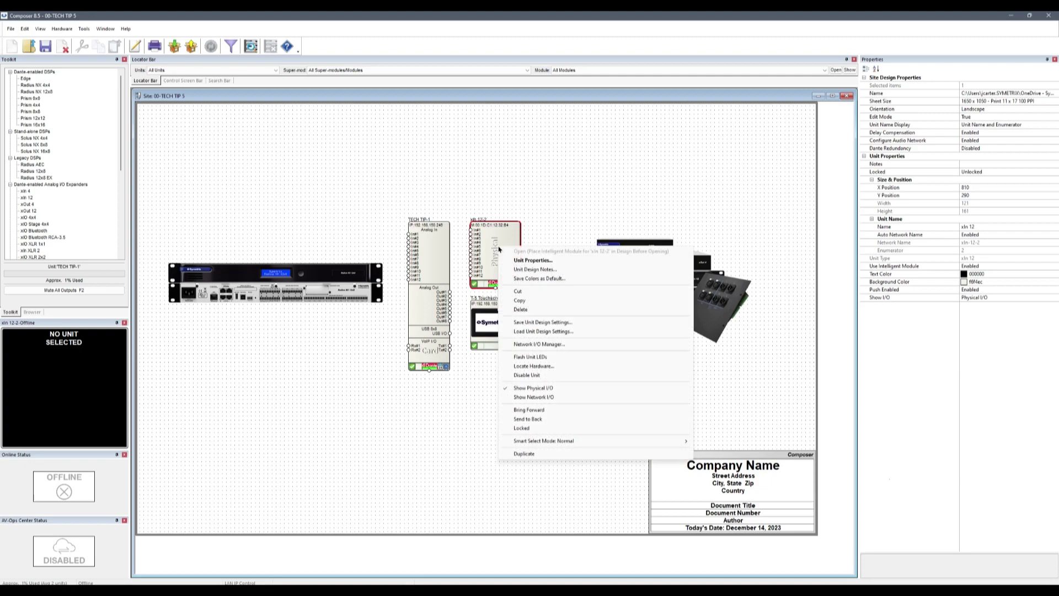
pyautogui.click(530, 261)
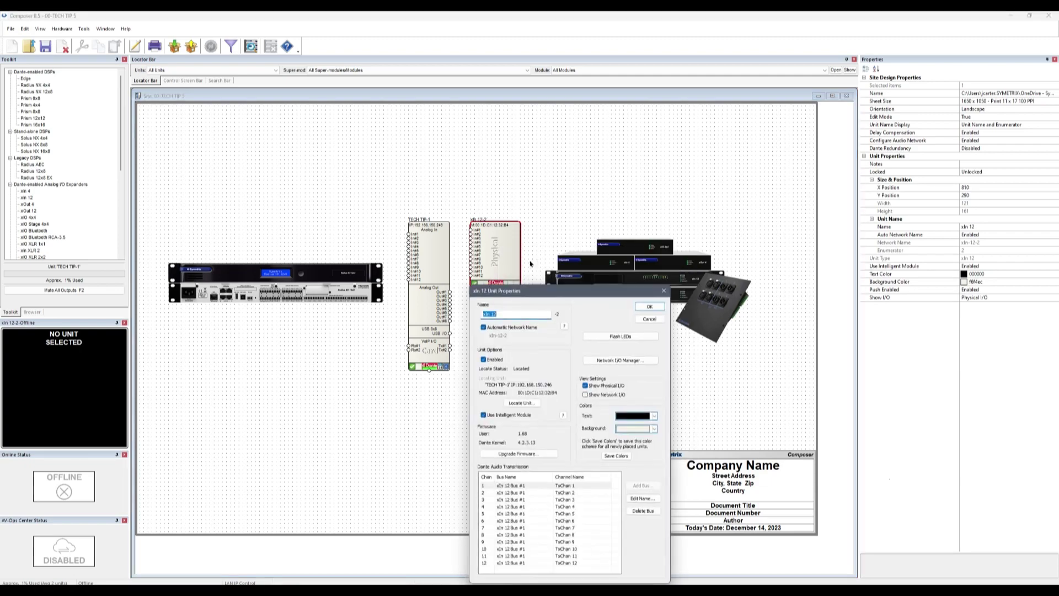
pyautogui.click(524, 453)
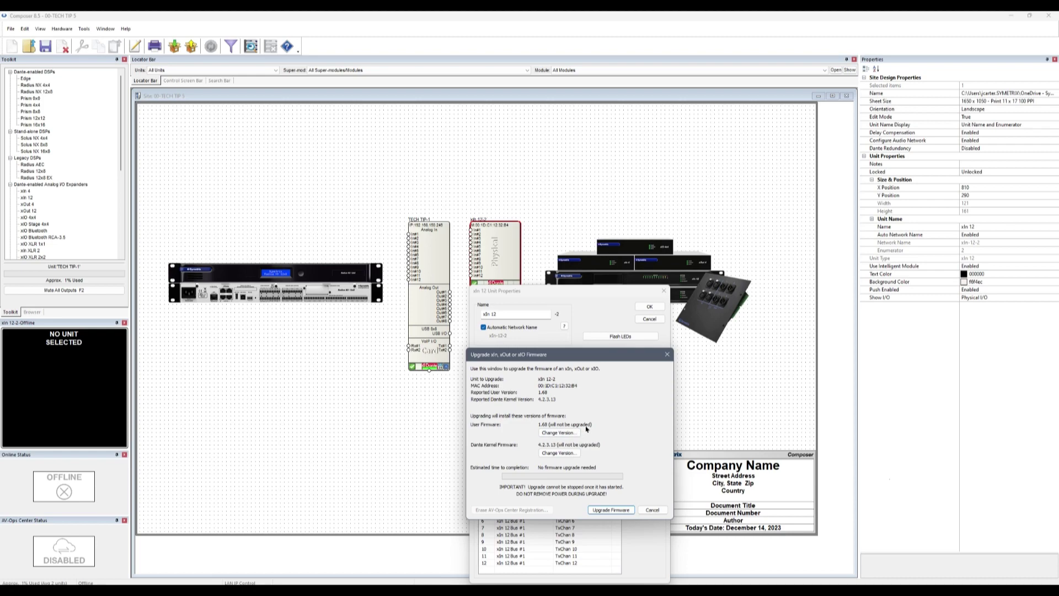
# Load user and Dante kernel firmware files for the xIn 12, run the upgrade, and decline the forced identical-firmware update.
pyautogui.click(559, 432)
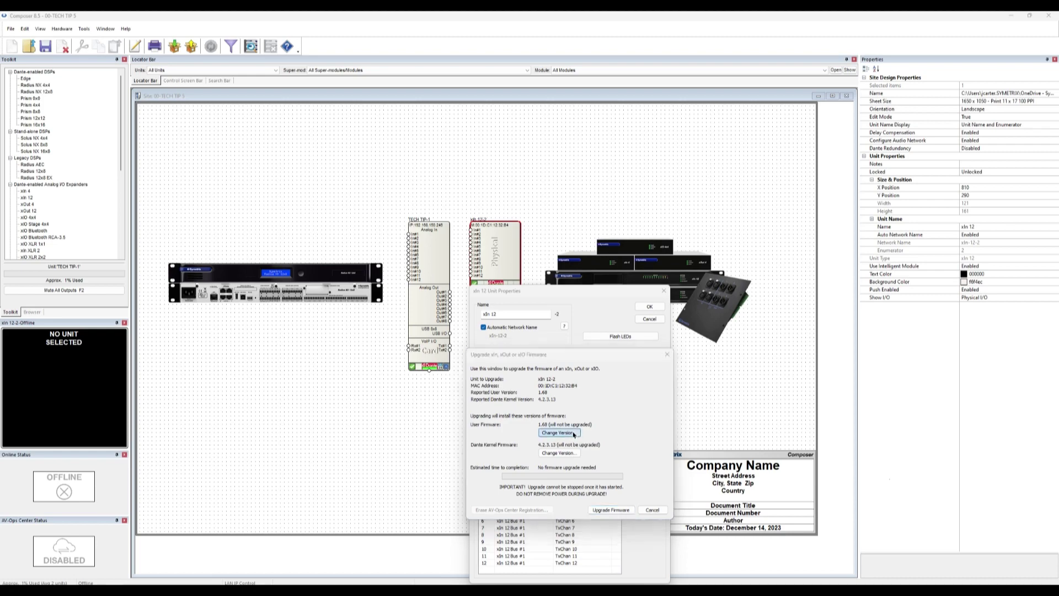
pyautogui.doubleClick(558, 397)
pyautogui.click(560, 452)
pyautogui.doubleClick(562, 398)
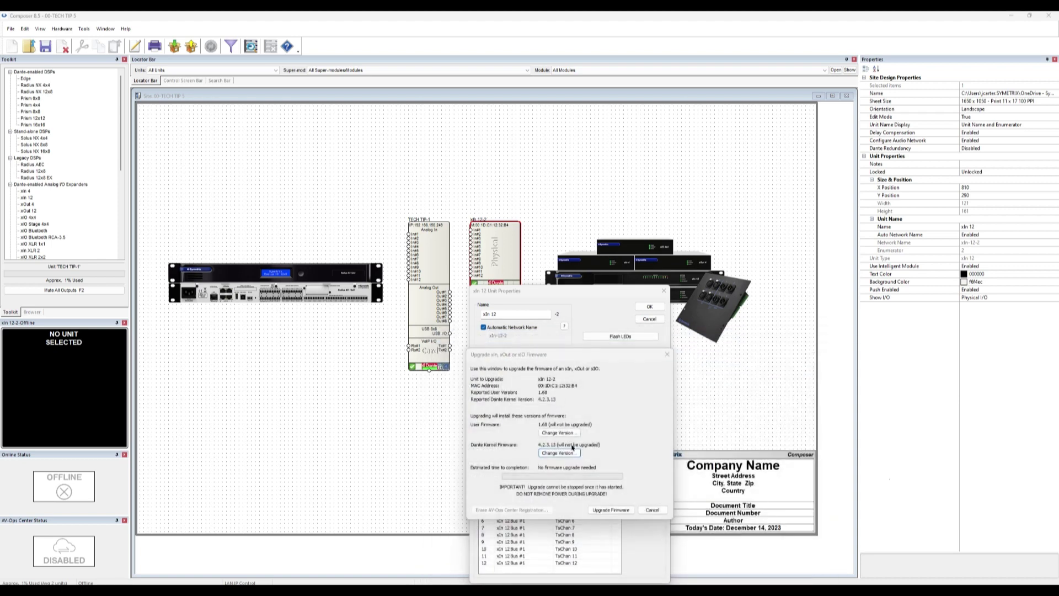
pyautogui.click(607, 509)
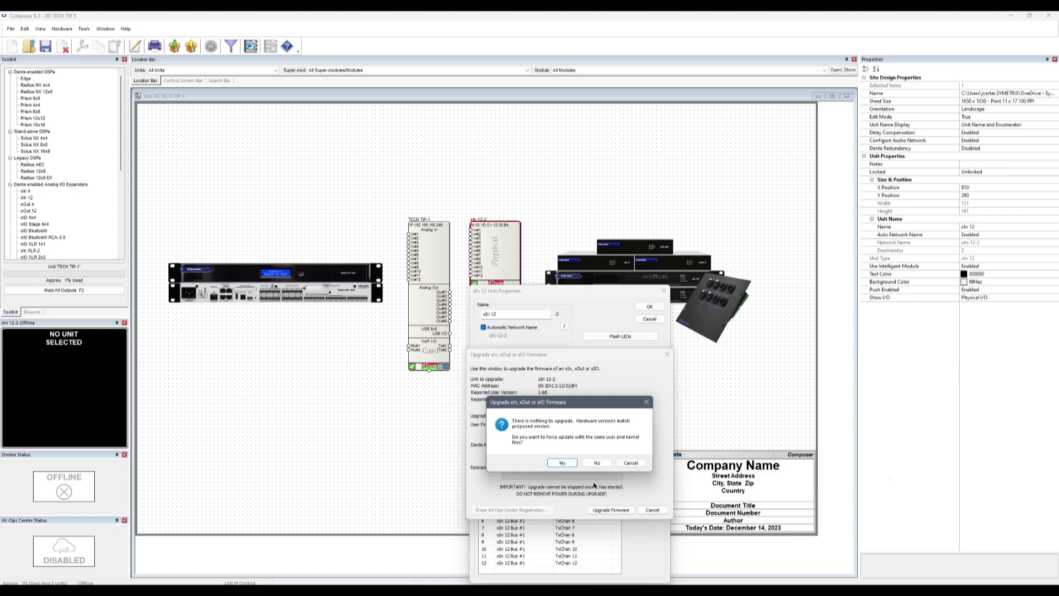
pyautogui.click(601, 462)
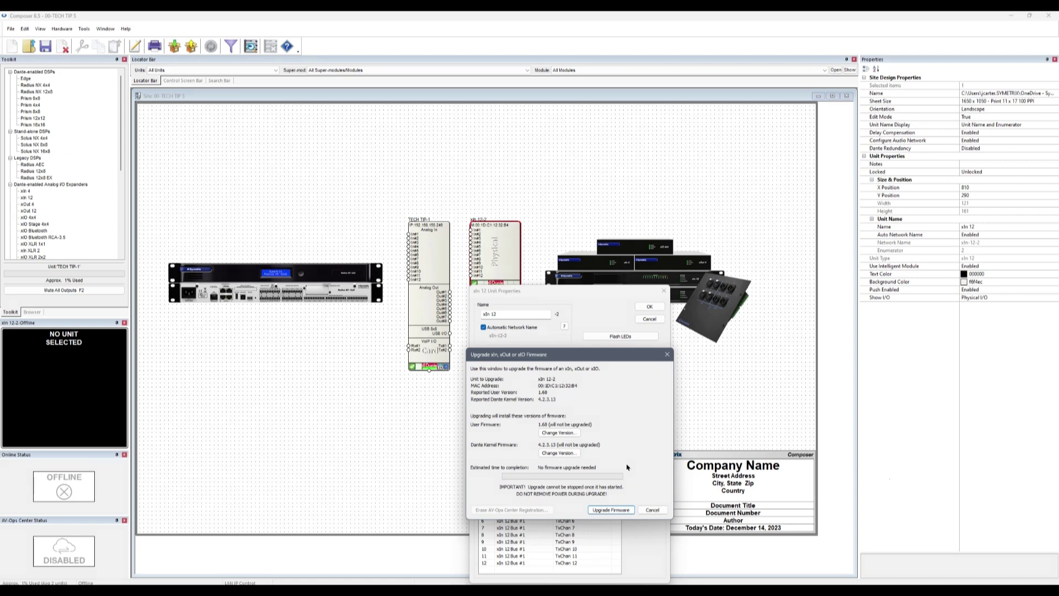